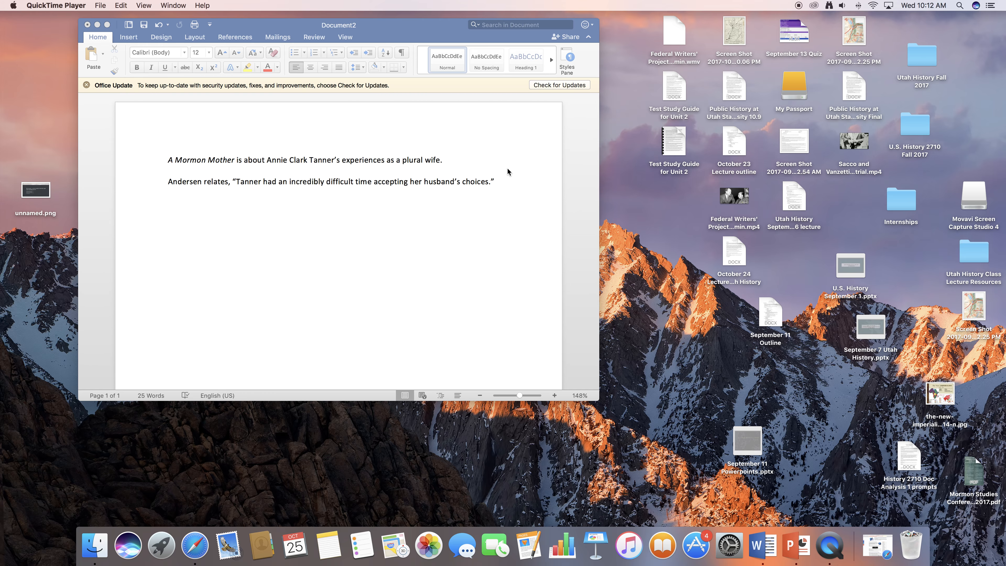
Replace the period after 'wife' with the parenthetical citation '(Author, 23).'
{"action": "left_click", "coordinate": [454, 160]}
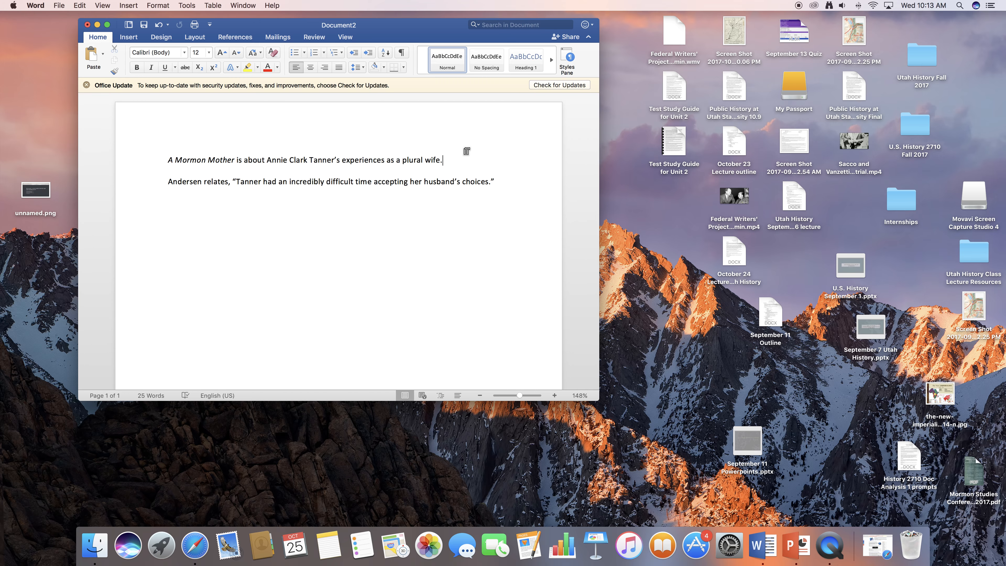
{"action": "key", "text": "BackSpace"}
{"action": "type", "text": "(Author, 23)."}
{"action": "key", "text": "BackSpace"}
{"action": "type", "text": "."}
Delete the parenthetical citation so the first sentence ends plainly with 'wife.' again
{"action": "left_click", "coordinate": [442, 160]}
{"action": "left_click_drag", "start_coordinate": [443, 161], "coordinate": [487, 161]}
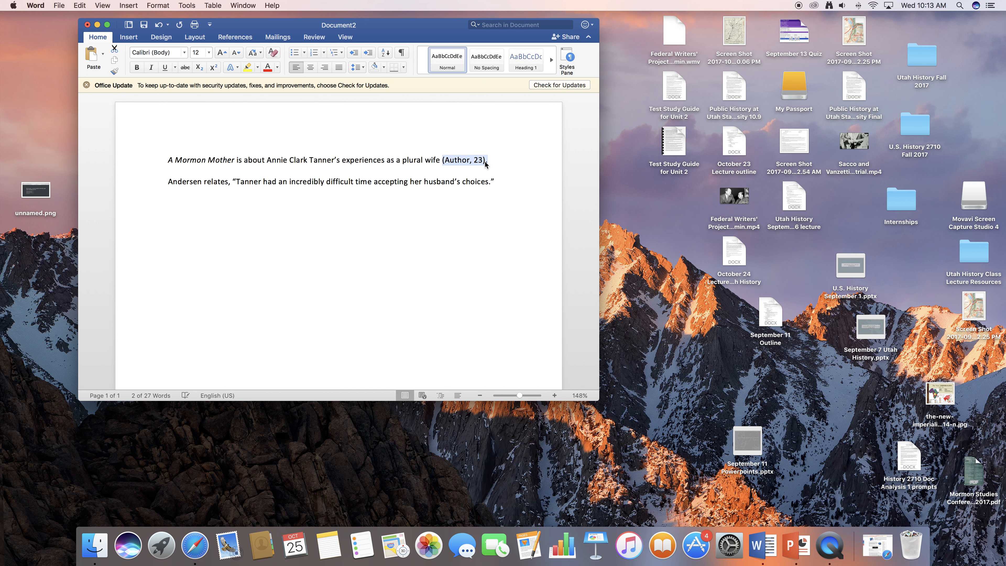
{"action": "key", "text": "BackSpace"}
{"action": "key", "text": "BackSpace"}
{"action": "type", "text": "."}
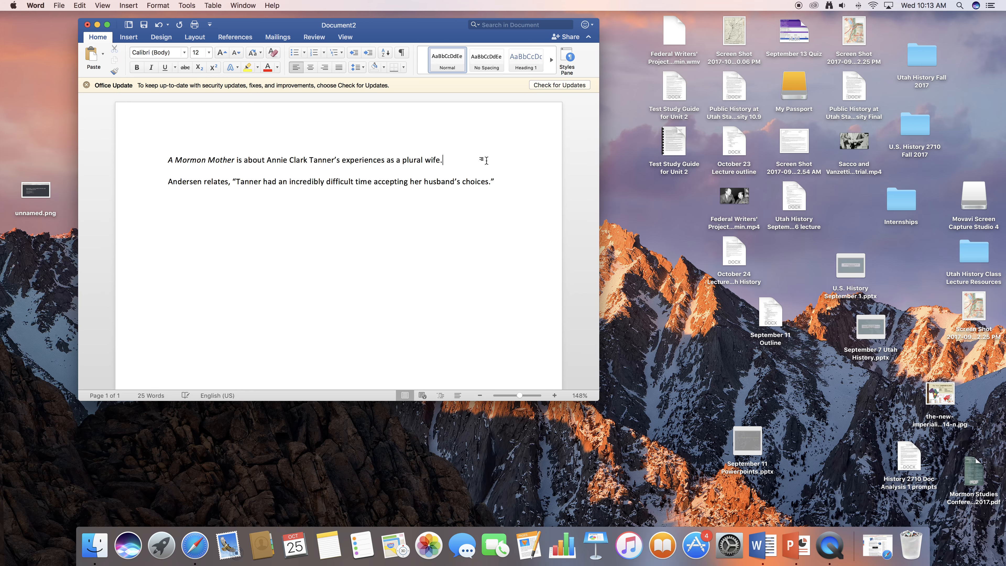
{"action": "scroll", "coordinate": [532, 153], "scroll_direction": "down", "scroll_amount": 1}
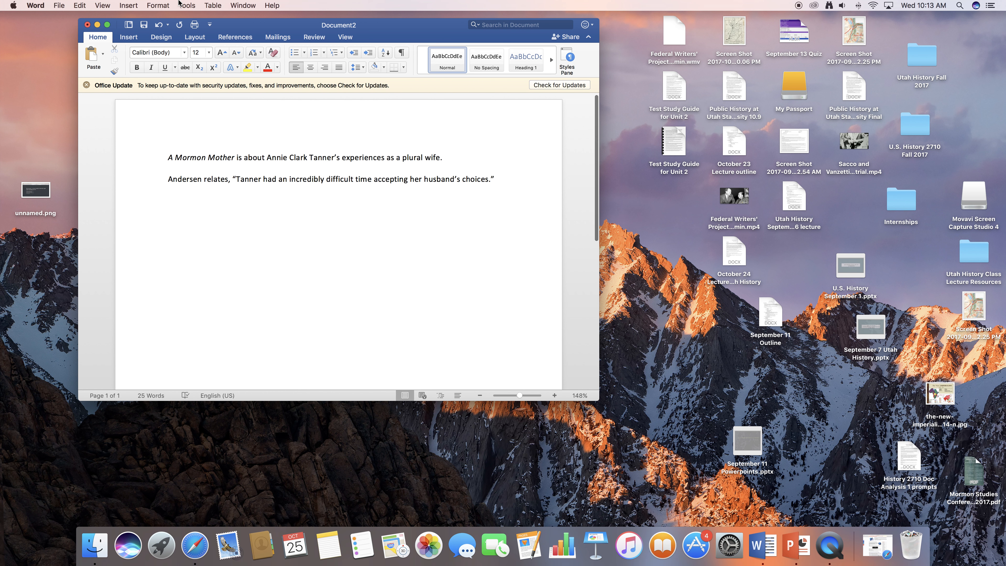
Insert numbered footnote 1 after 'wife.' through Insert > Footnote
{"action": "left_click", "coordinate": [133, 9]}
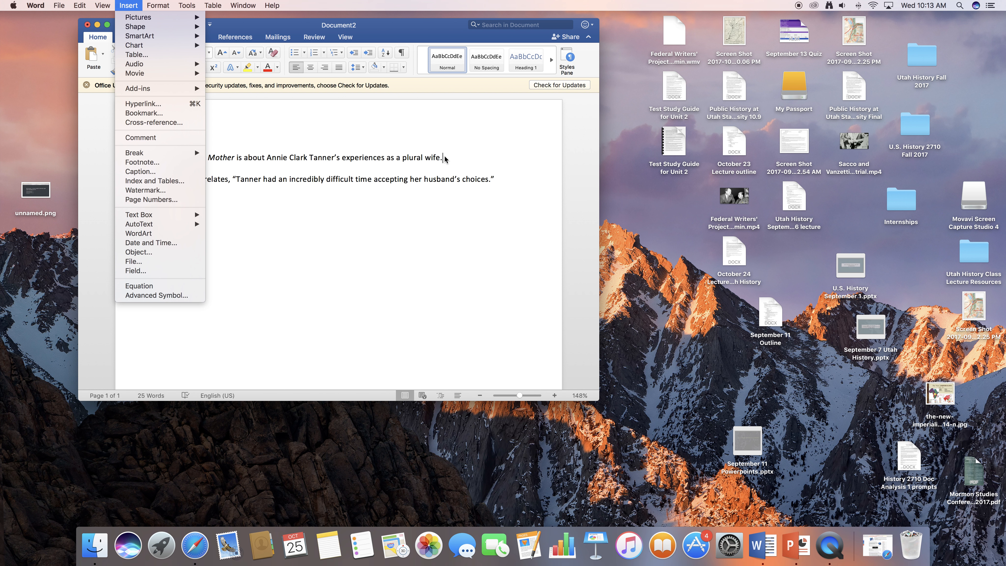
{"action": "mouse_move", "coordinate": [158, 5]}
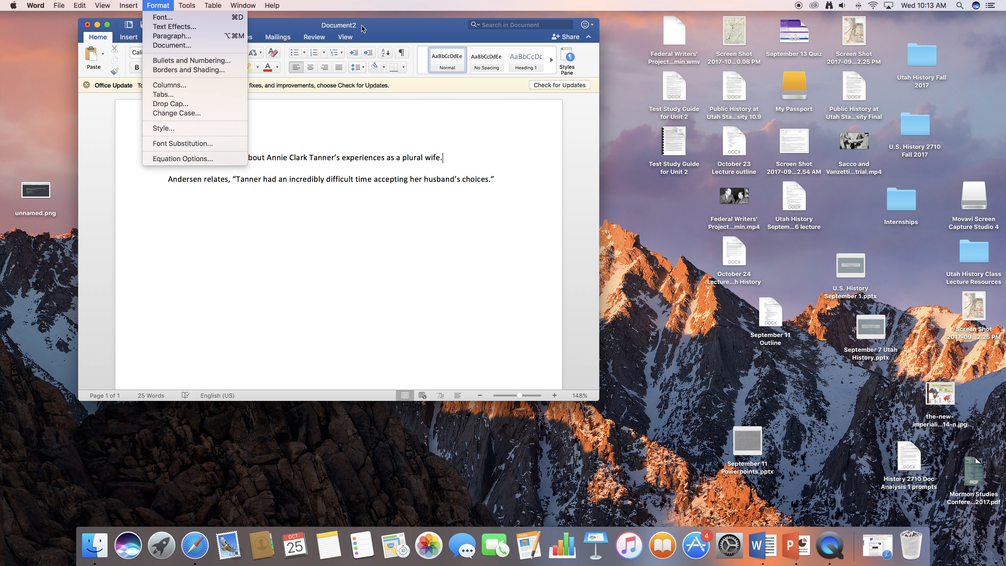
{"action": "mouse_move", "coordinate": [123, 10]}
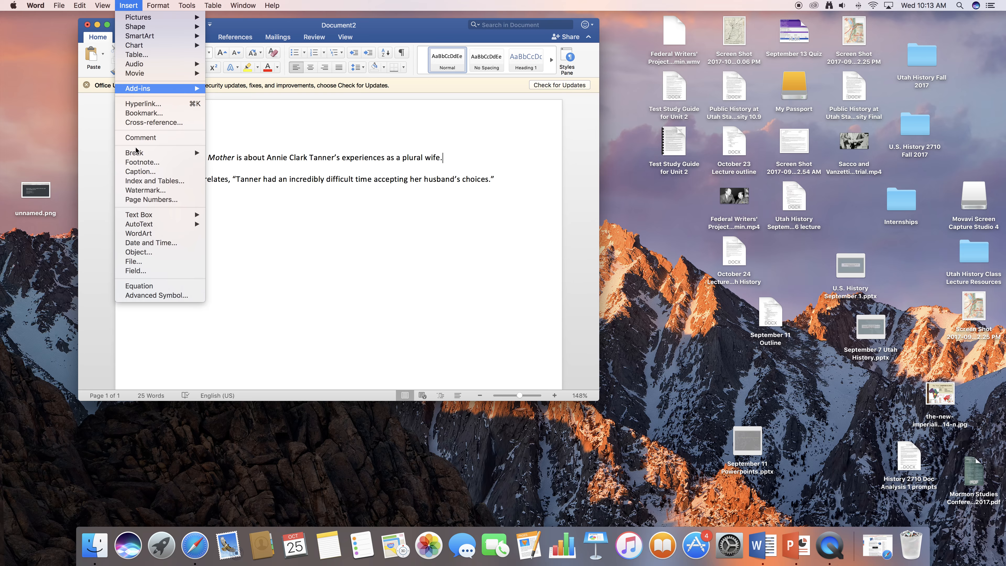
{"action": "left_click", "coordinate": [152, 162]}
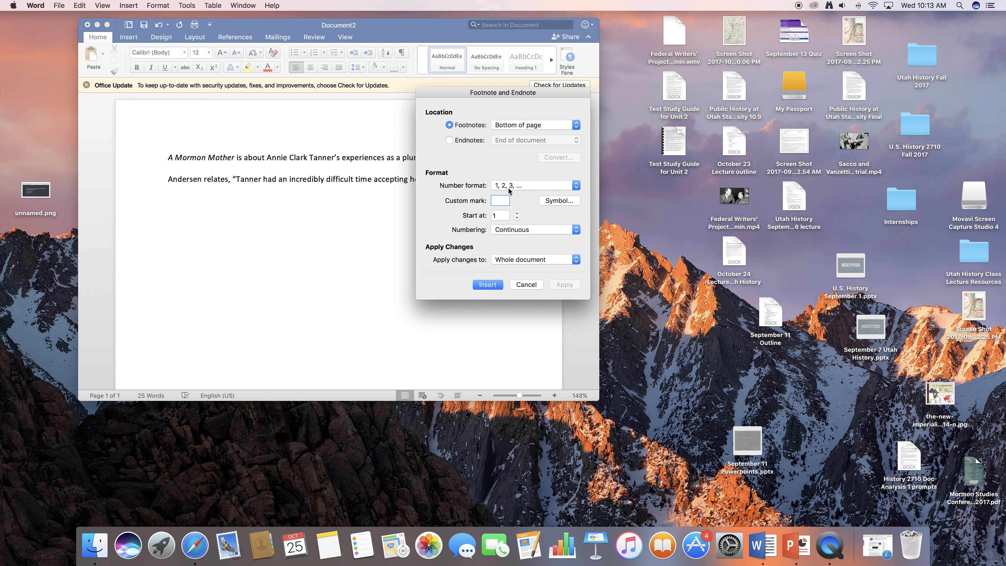
{"action": "left_click", "coordinate": [488, 286]}
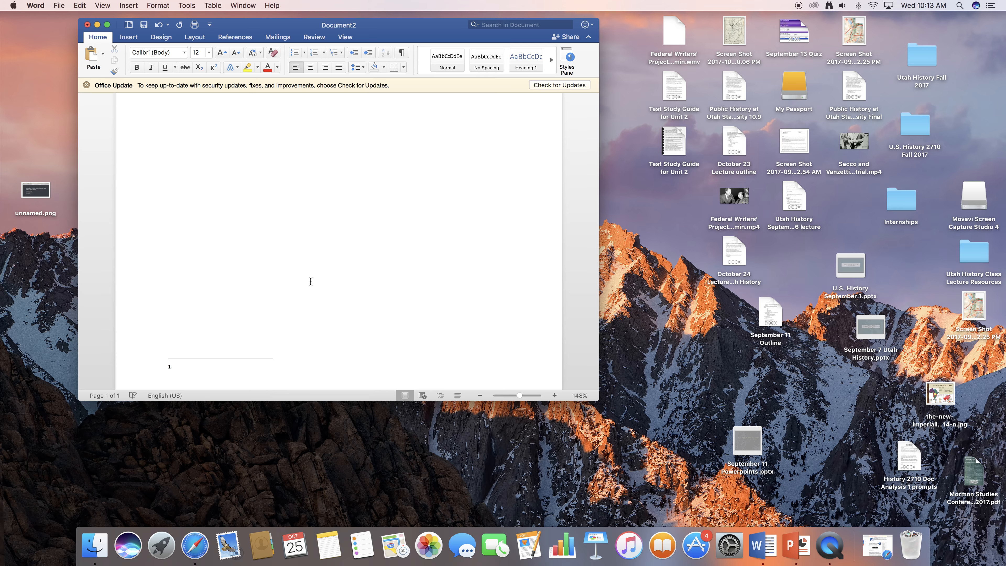
Begin footnote 1 with Tanner's name and the italic title A Mormon Mother: An Autobiography, fixing the misspelling
{"action": "type", "text": "Annie Clark Tanner,"}
{"action": "key", "text": "super+i"}
{"action": "type", "text": ", A Mormo"}
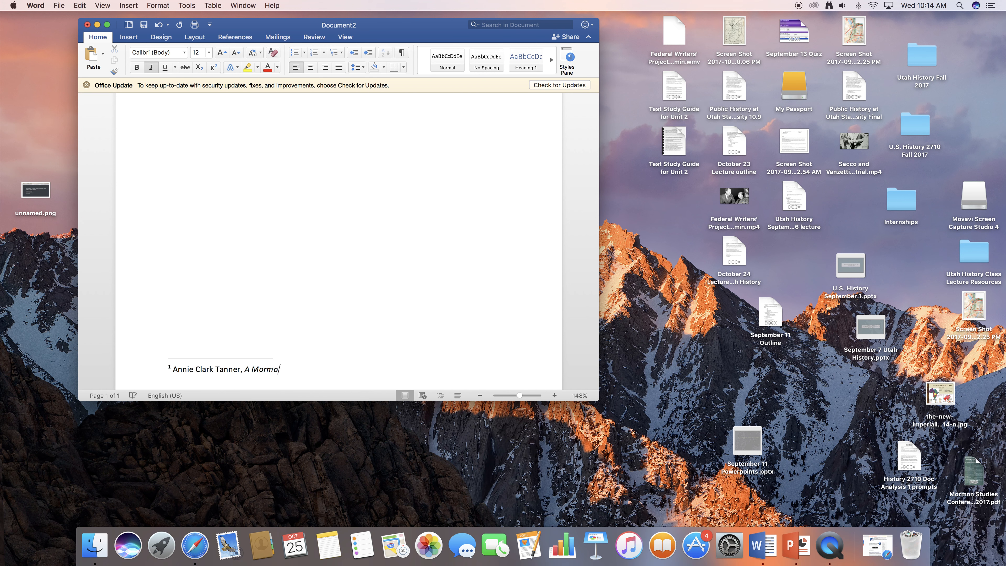
{"action": "type", "text": "n Mother: An Autobiogrpahy"}
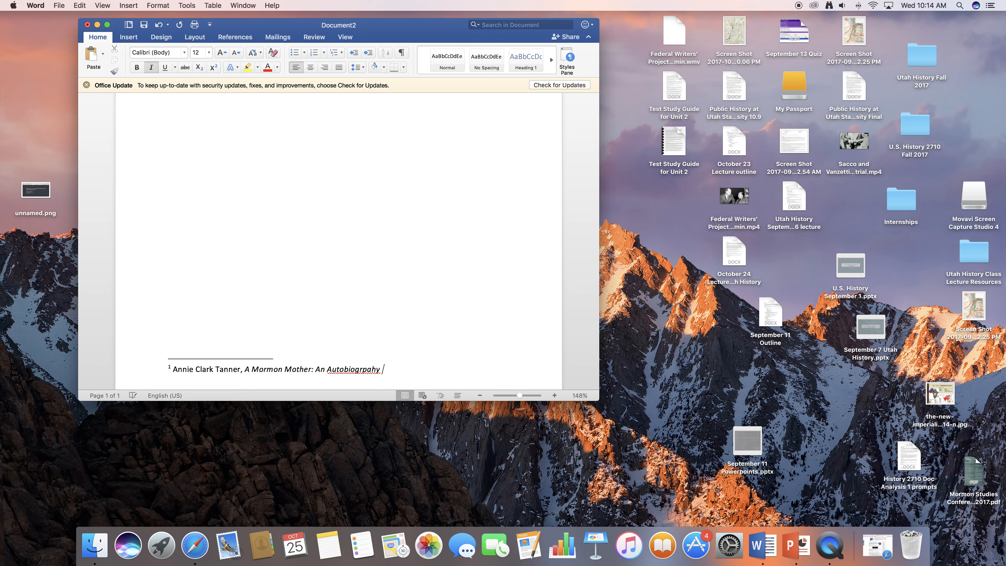
{"action": "double_click", "coordinate": [353, 370]}
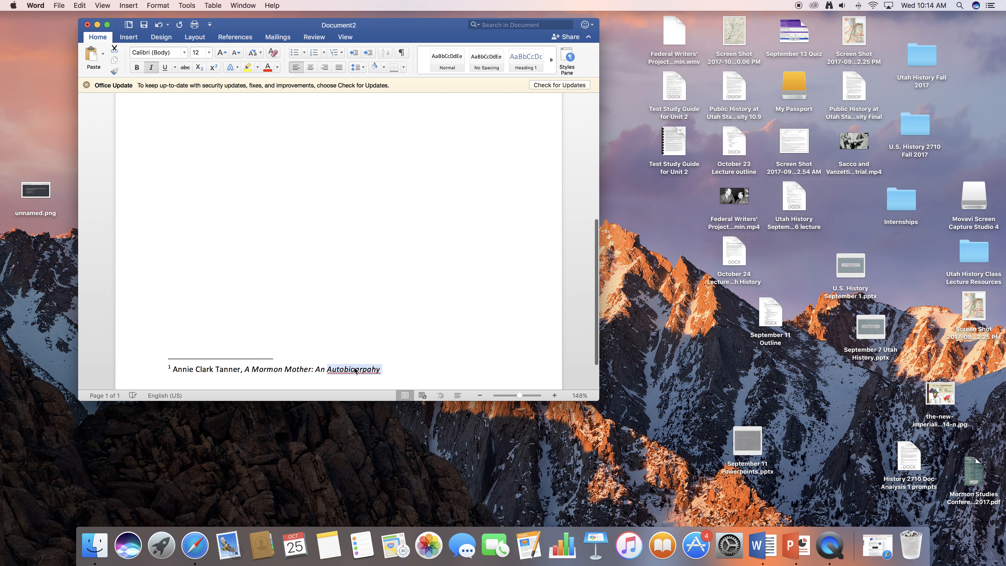
{"action": "type", "text": "Autobiog"}
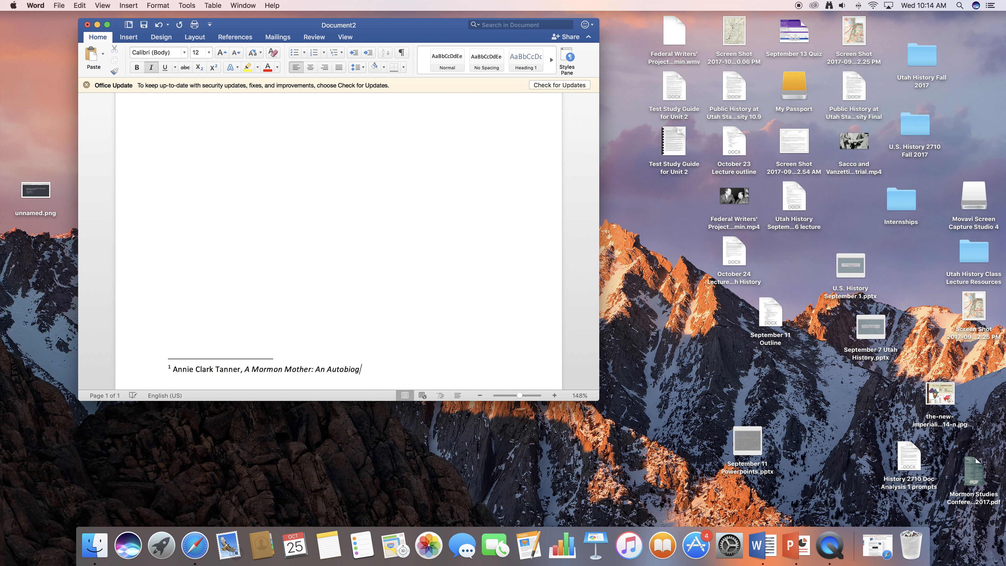
{"action": "type", "text": "raphy by Annie Clark Tanner"}
{"action": "type", "text": ","}
{"action": "key", "text": "super+i"}
Finish footnote 1 with (Salt Lake City, Tanner Trust Fund, University of Utah Library, 1991), 23
{"action": "type", "text": "("}
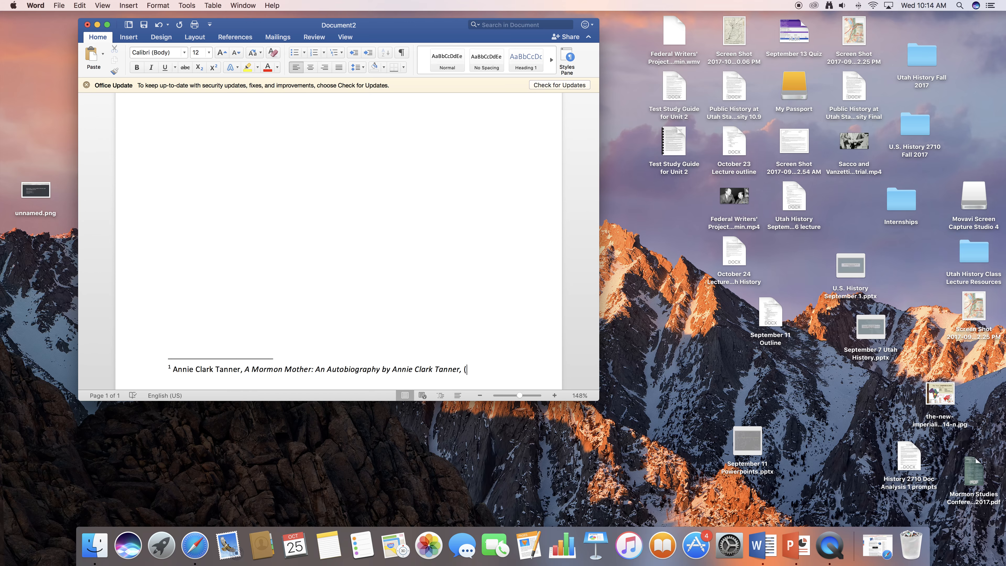
{"action": "type", "text": "Salt Lake City:"}
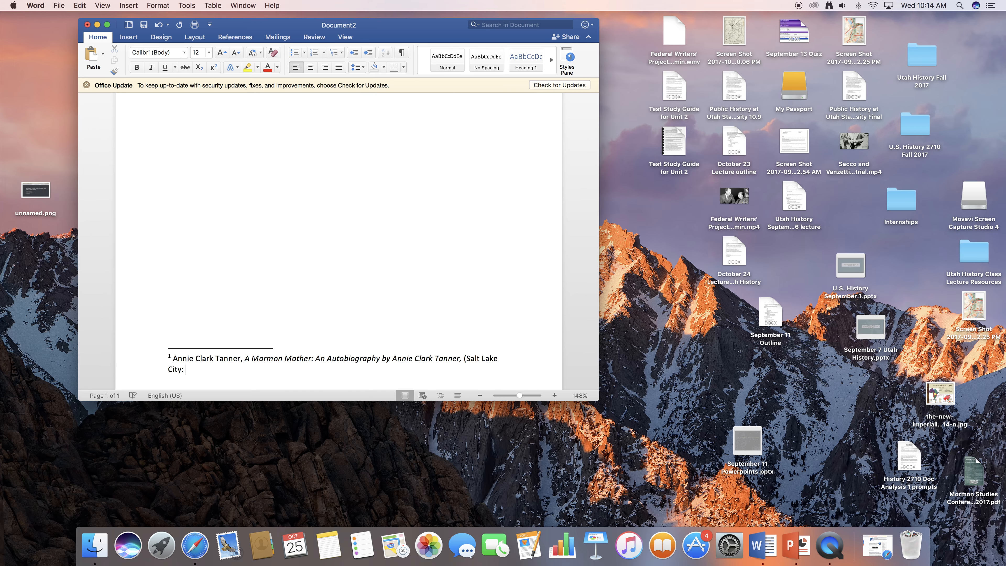
{"action": "type", "text": "Tanner Trust Fund, University of Utah LIbe"}
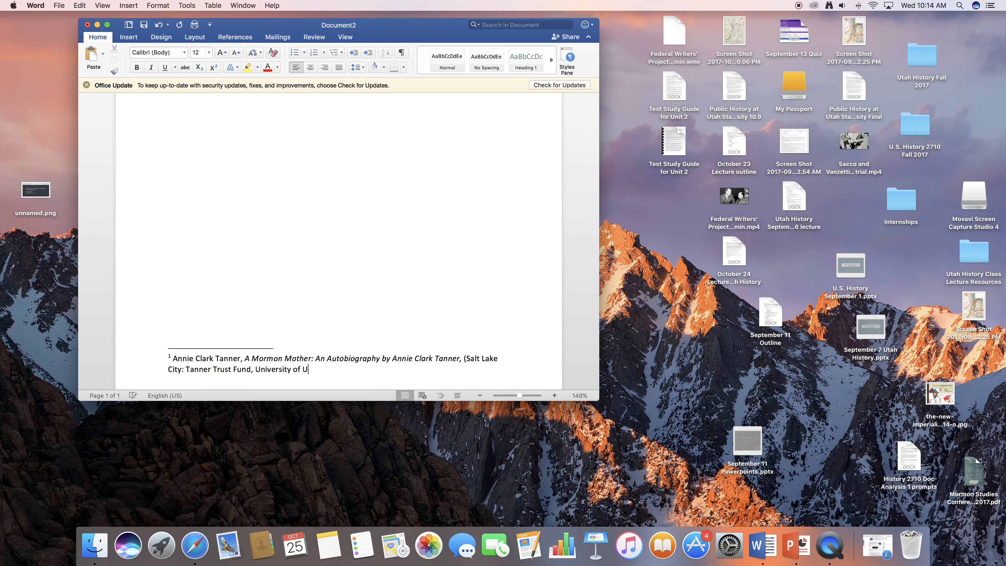
{"action": "key", "text": "BackSpace"}
{"action": "key", "text": "BackSpace"}
{"action": "key", "text": "BackSpace"}
{"action": "type", "text": "ibrary, 1991), 23."}
{"action": "scroll", "coordinate": [408, 314], "scroll_direction": "down", "scroll_amount": 1}
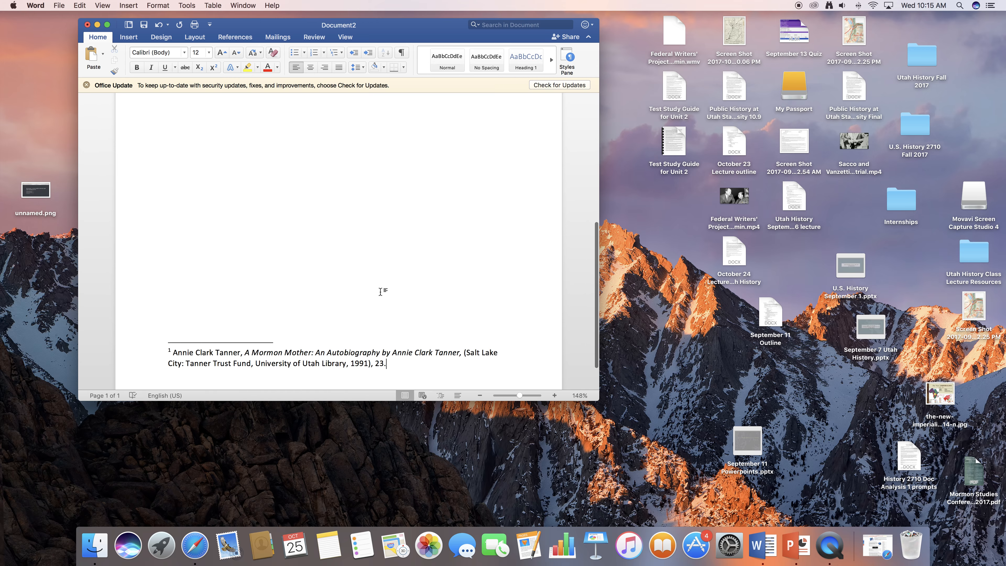
{"action": "scroll", "coordinate": [380, 291], "scroll_direction": "up", "scroll_amount": 10}
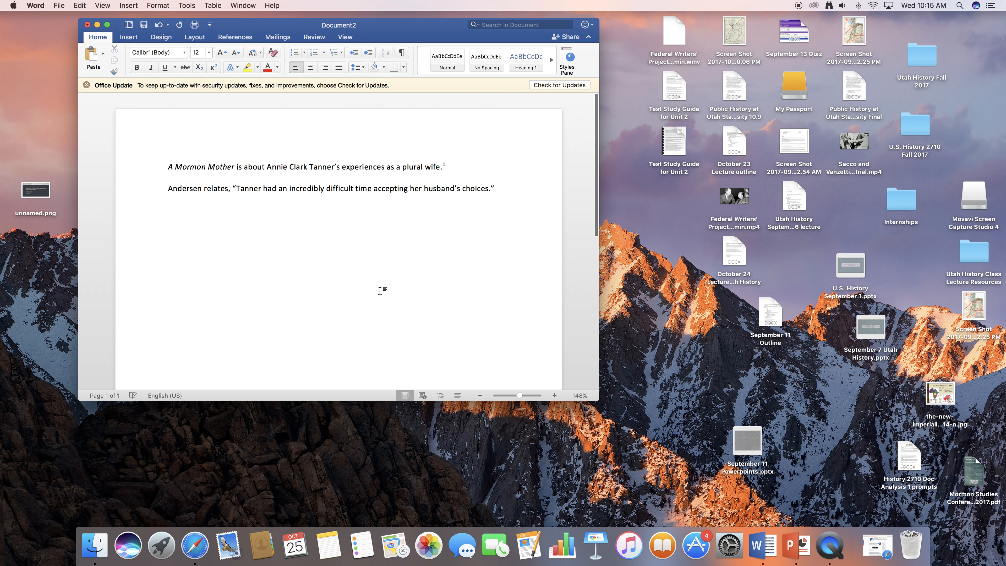
Add a new paragraph reading: Tanner explains, "Thus, obedience was the basis of our religion."
{"action": "left_click", "coordinate": [456, 162]}
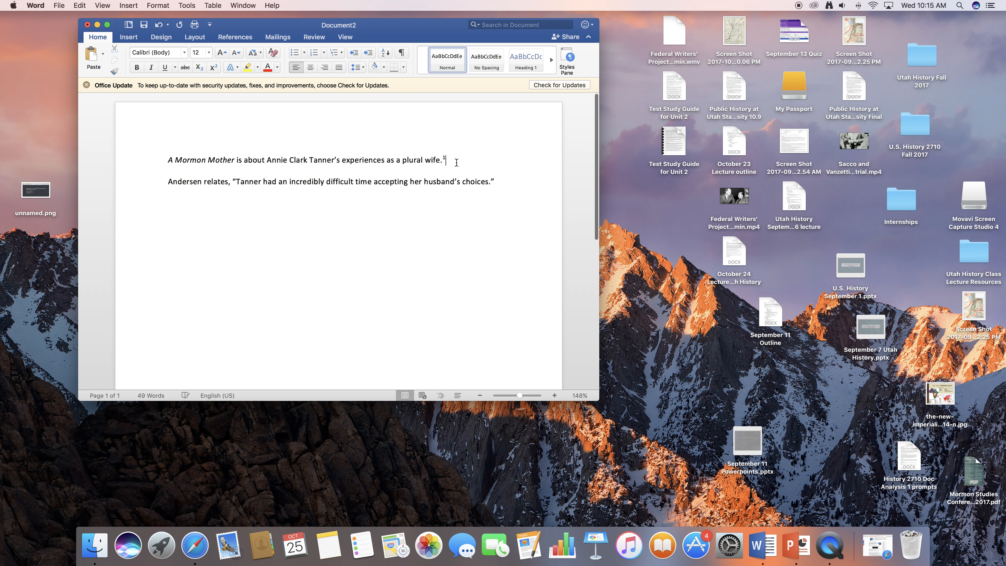
{"action": "key", "text": "Return"}
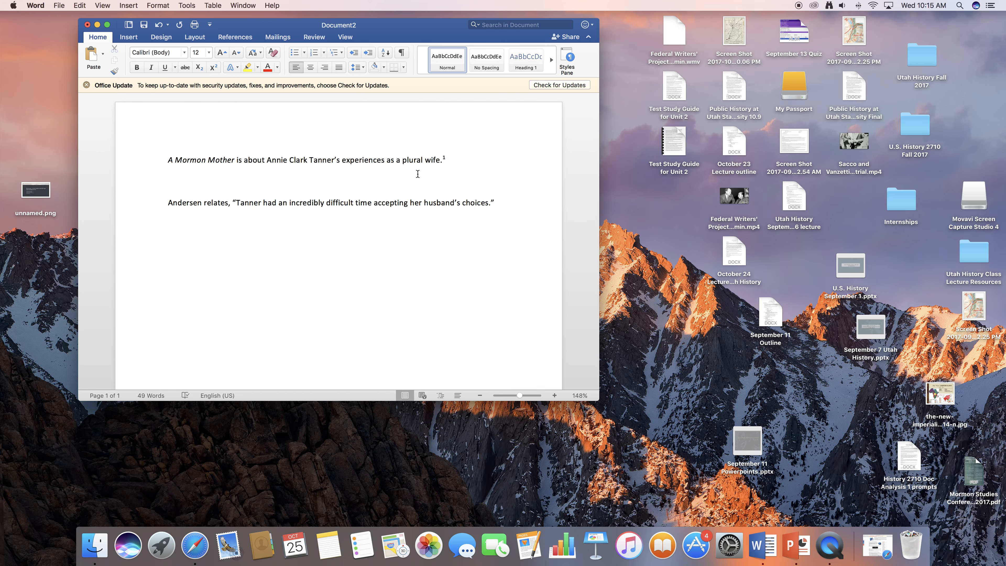
{"action": "type", "text": "Ann"}
{"action": "key", "text": "BackSpace"}
{"action": "key", "text": "BackSpace"}
{"action": "key", "text": "BackSpace"}
{"action": "type", "text": "Tanner explains, f\""}
{"action": "key", "text": "BackSpace"}
{"action": "key", "text": "BackSpace"}
{"action": "type", "text": "\""}
{"action": "type", "text": "Thus, obedi"}
{"action": "type", "text": "ence"}
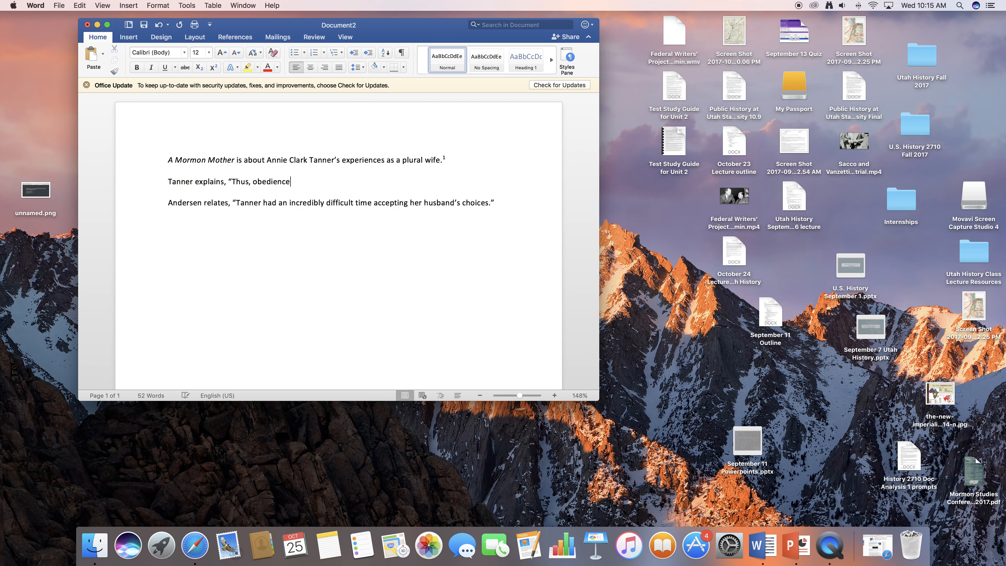
{"action": "type", "text": " was the basis of our religio"}
{"action": "type", "text": "n.\""}
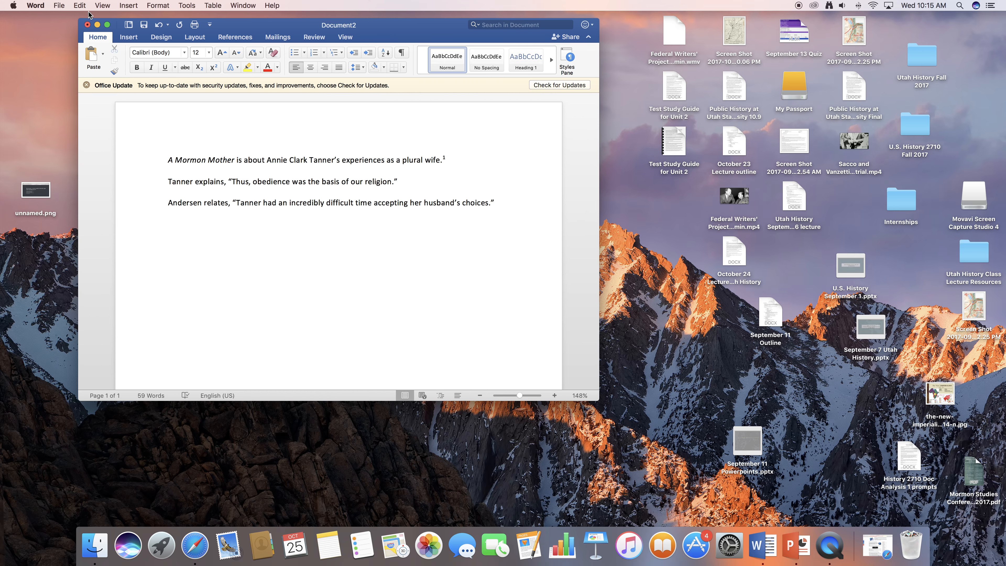
{"action": "left_click", "coordinate": [128, 6]}
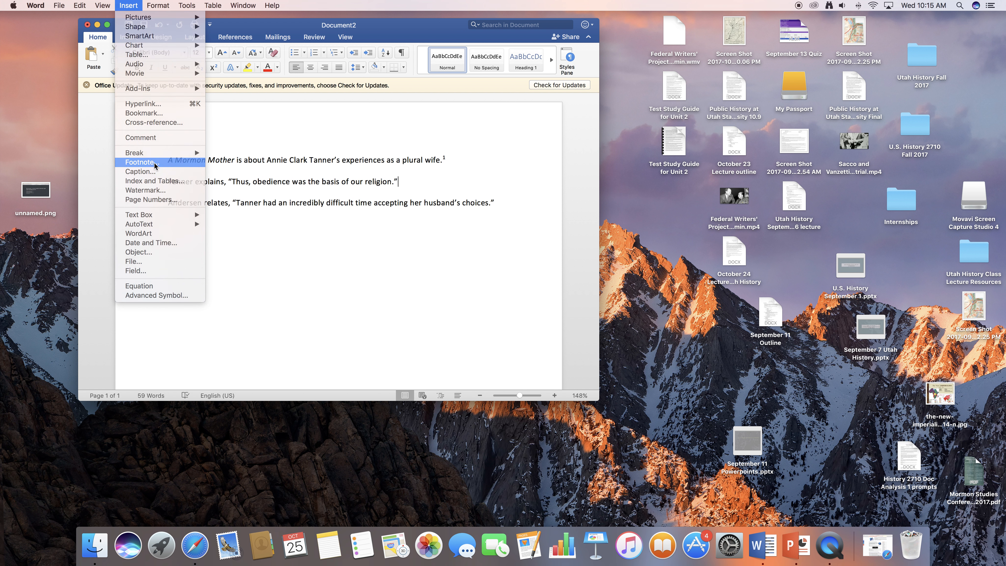
Insert footnote 2 after the Tanner quote reading 'Tanner, A Mormon Mother, 15.' with the title italicized
{"action": "left_click", "coordinate": [159, 162]}
{"action": "left_click", "coordinate": [492, 284]}
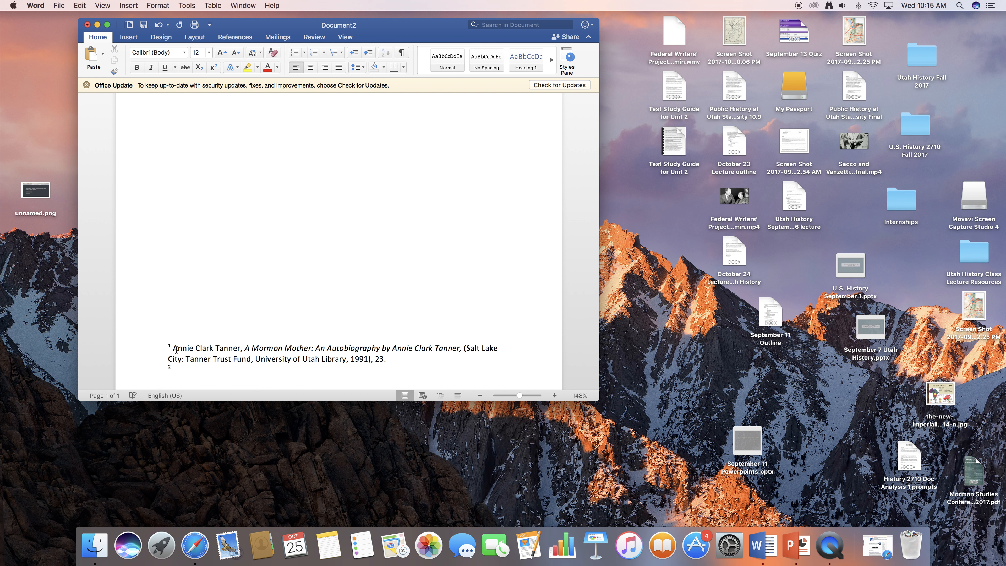
{"action": "type", "text": "Tanner,"}
{"action": "key", "text": "super+i"}
{"action": "type", "text": "A Mormon Mother,"}
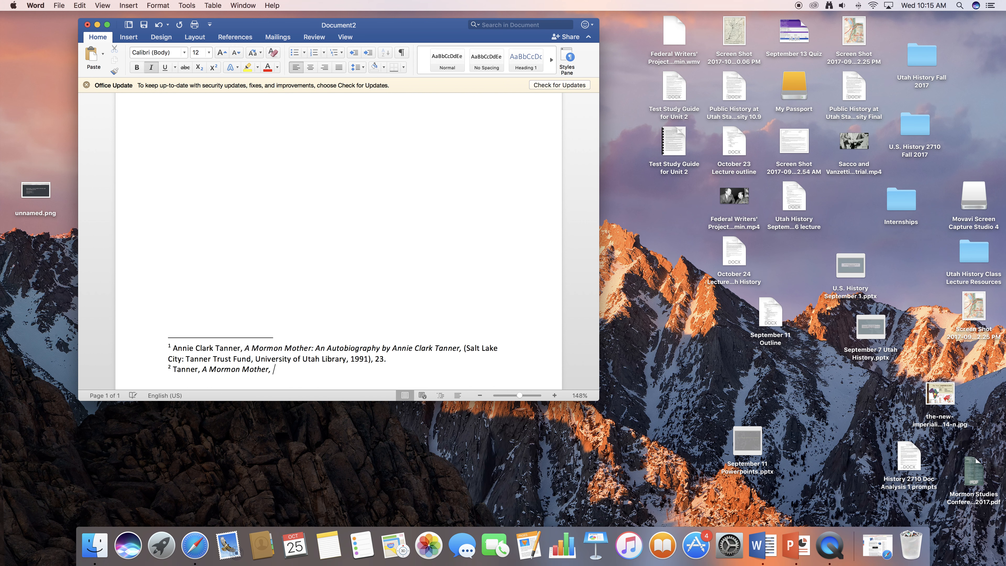
{"action": "key", "text": "super+i"}
{"action": "type", "text": "15."}
{"action": "scroll", "coordinate": [326, 279], "scroll_direction": "up", "scroll_amount": 10}
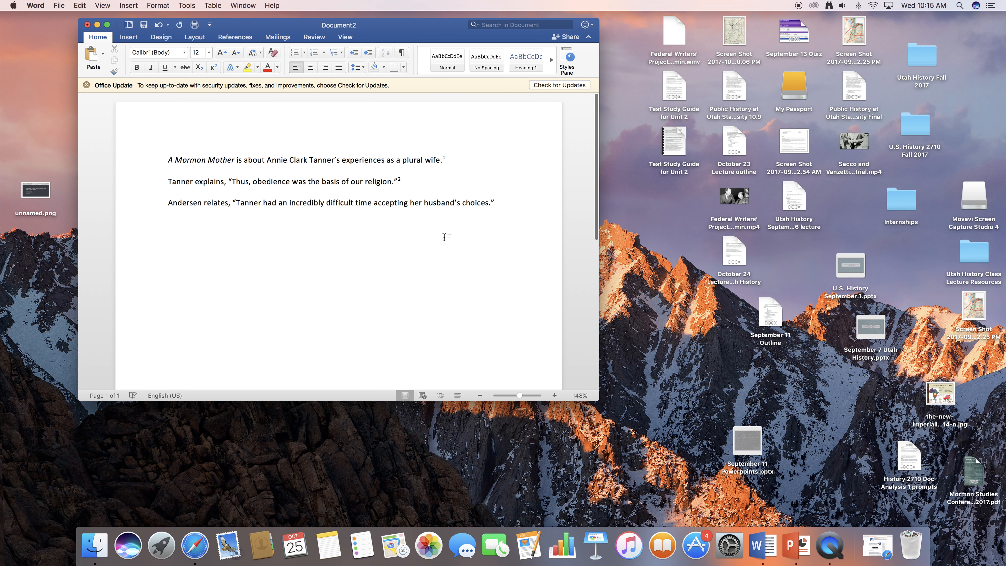
{"action": "left_click", "coordinate": [494, 203]}
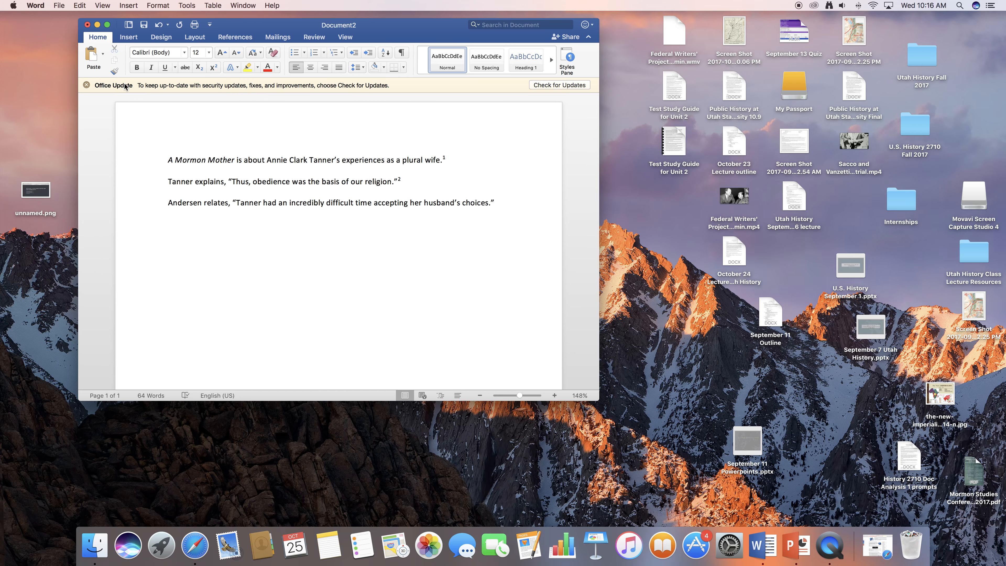
Insert footnote 3 after the Andersen sentence citing Andersen's lecture of 10/24/2017
{"action": "left_click", "coordinate": [128, 6]}
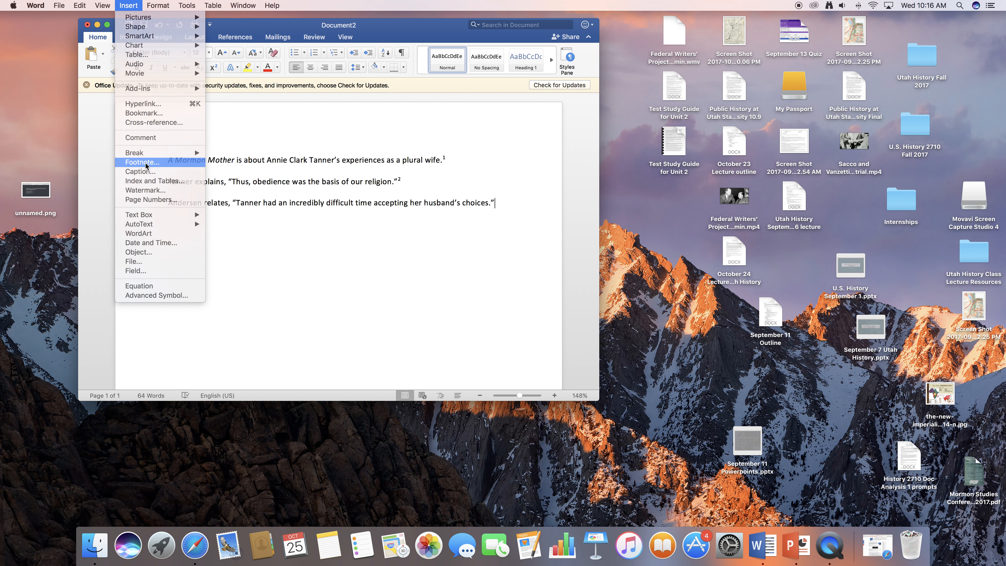
{"action": "left_click", "coordinate": [170, 167]}
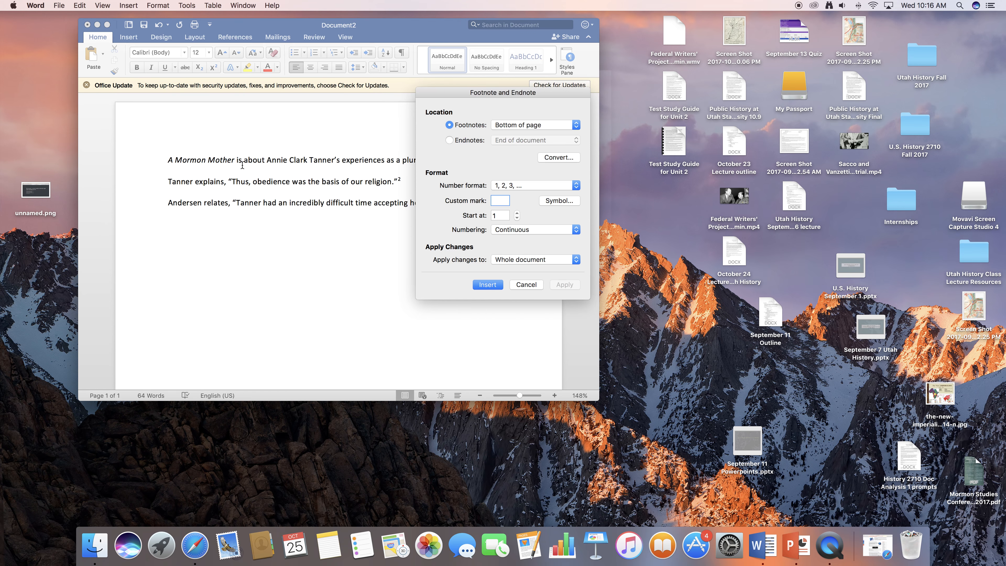
{"action": "key", "text": "Return"}
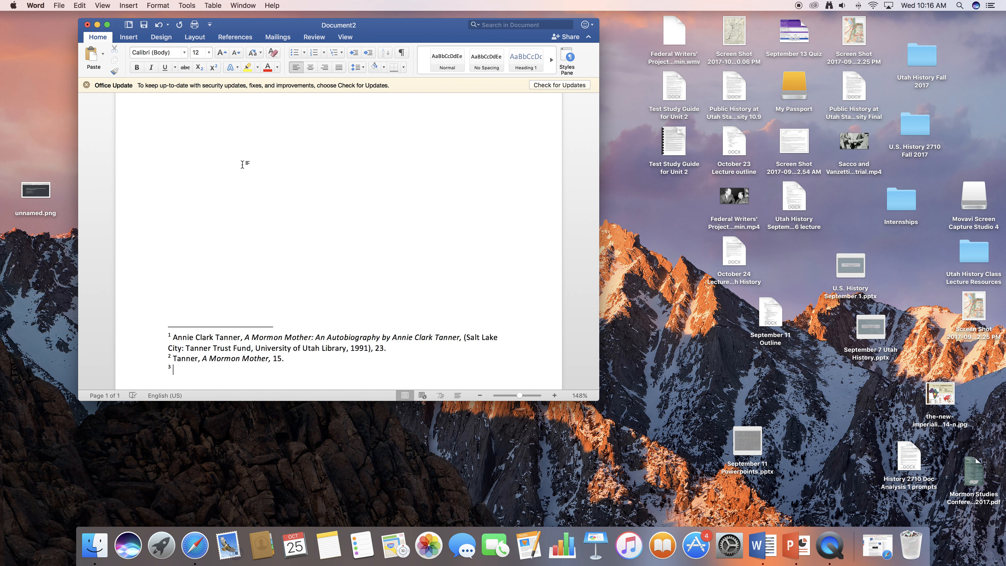
{"action": "type", "text": "Rebecca Andersen, Lecture, 10/24,"}
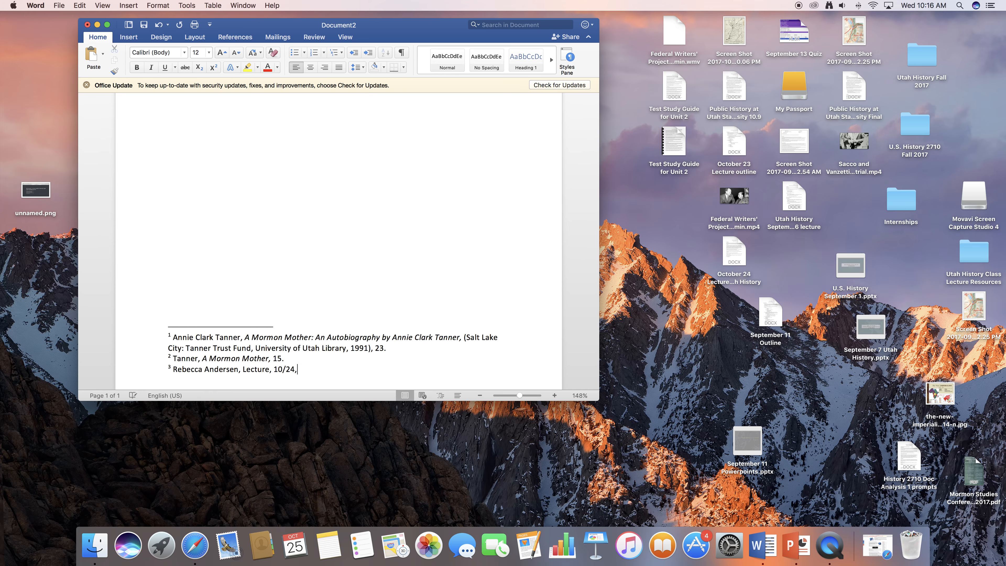
{"action": "key", "text": "BackSpace"}
{"action": "type", "text": "/2017."}
{"action": "scroll", "coordinate": [306, 196], "scroll_direction": "down", "scroll_amount": 1}
{"action": "scroll", "coordinate": [300, 363], "scroll_direction": "up", "scroll_amount": 1}
{"action": "scroll", "coordinate": [300, 363], "scroll_direction": "up", "scroll_amount": 1}
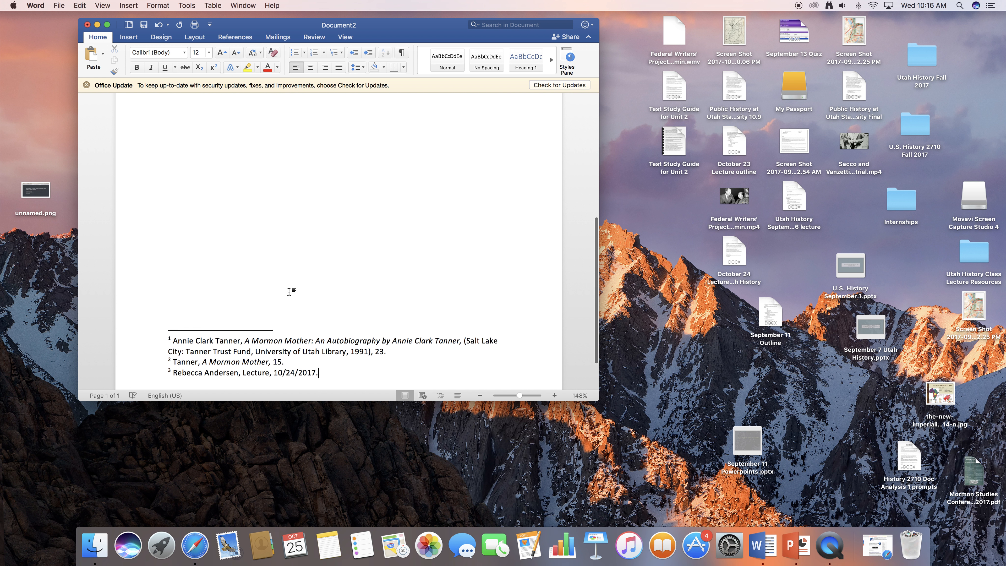
{"action": "scroll", "coordinate": [262, 306], "scroll_direction": "down", "scroll_amount": 3}
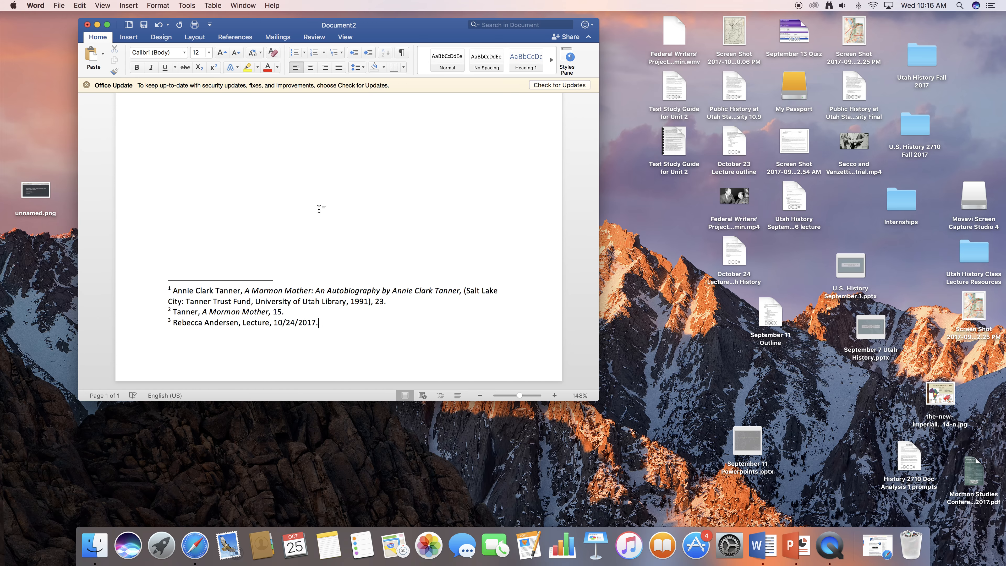
{"action": "scroll", "coordinate": [320, 209], "scroll_direction": "up", "scroll_amount": 10}
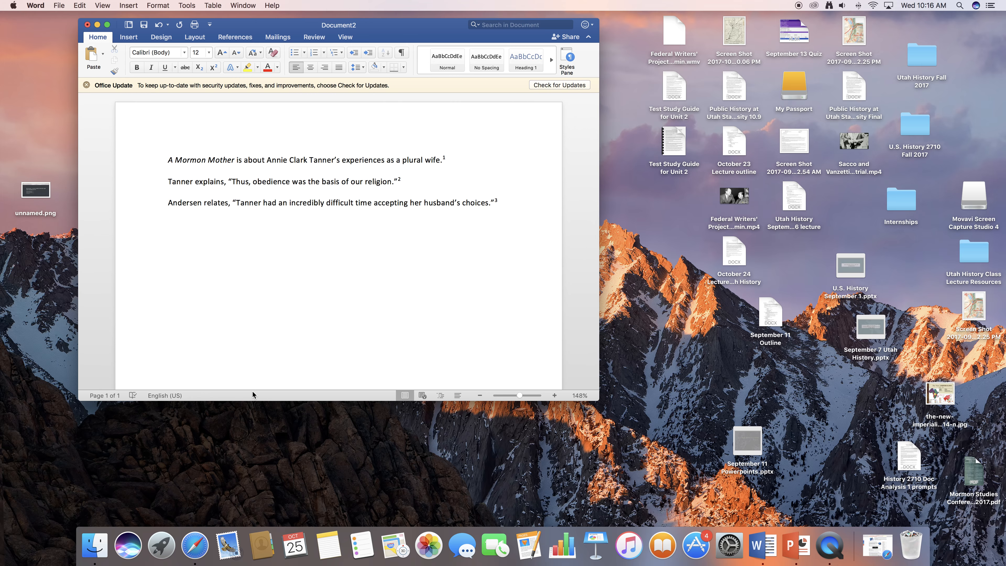
Append the Andersen 10/24/2017 lecture to footnote 2 after '15;' and remove the first name from footnote 3
{"action": "scroll", "coordinate": [348, 299], "scroll_direction": "down", "scroll_amount": 10}
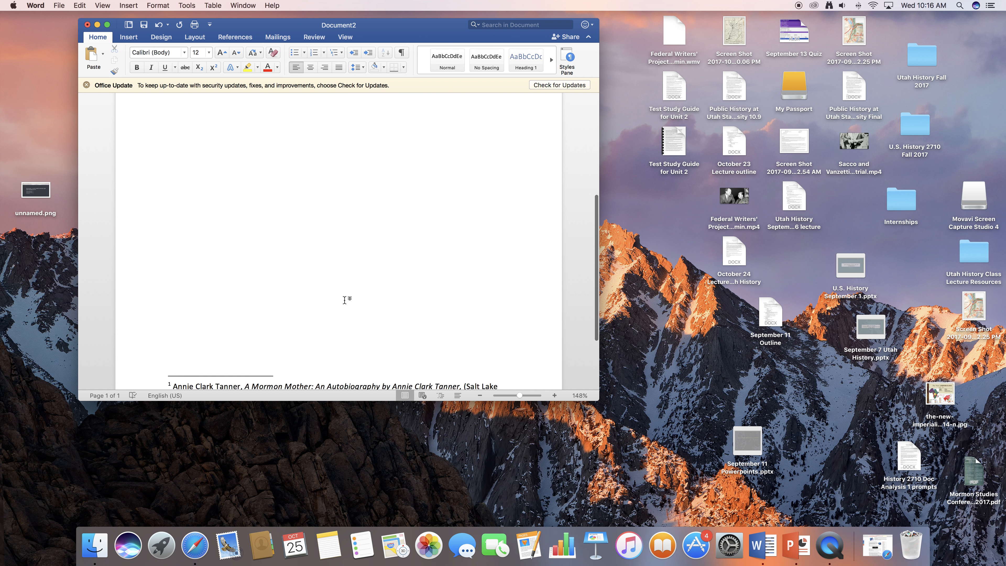
{"action": "scroll", "coordinate": [345, 300], "scroll_direction": "down", "scroll_amount": 3}
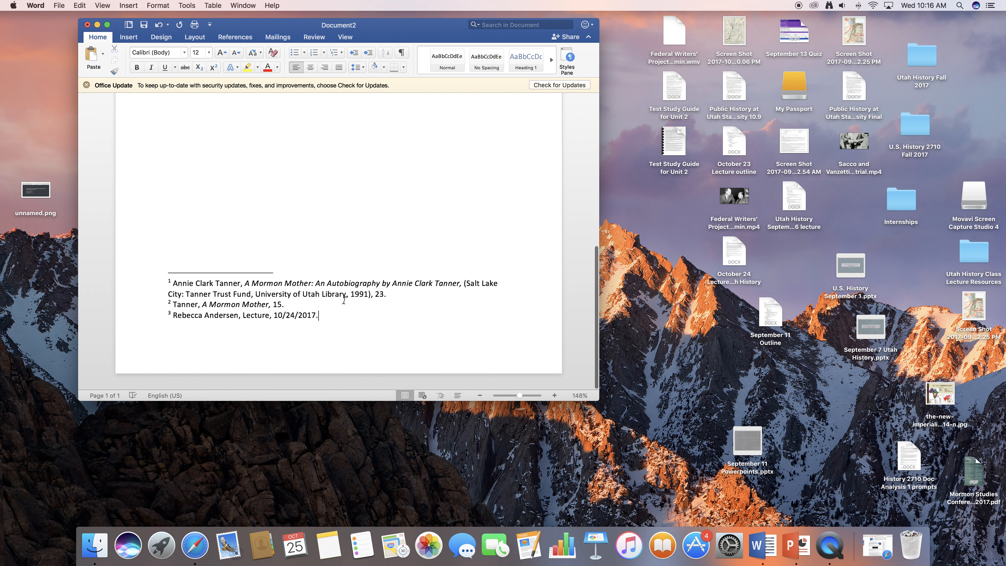
{"action": "left_click", "coordinate": [285, 311]}
{"action": "key", "text": "BackSpace"}
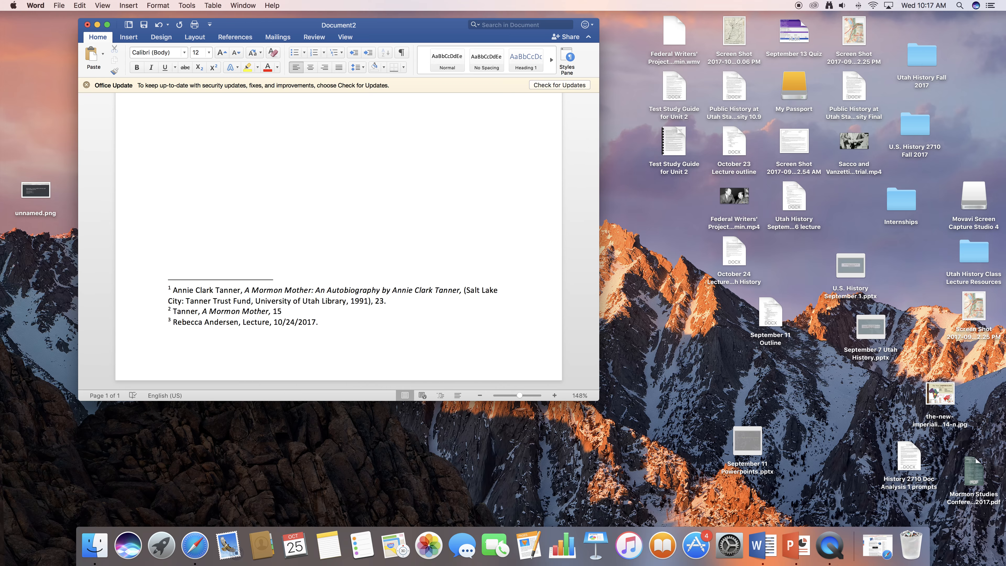
{"action": "type", "text": "; Rebecca Andersen, Lecture, 10/2"}
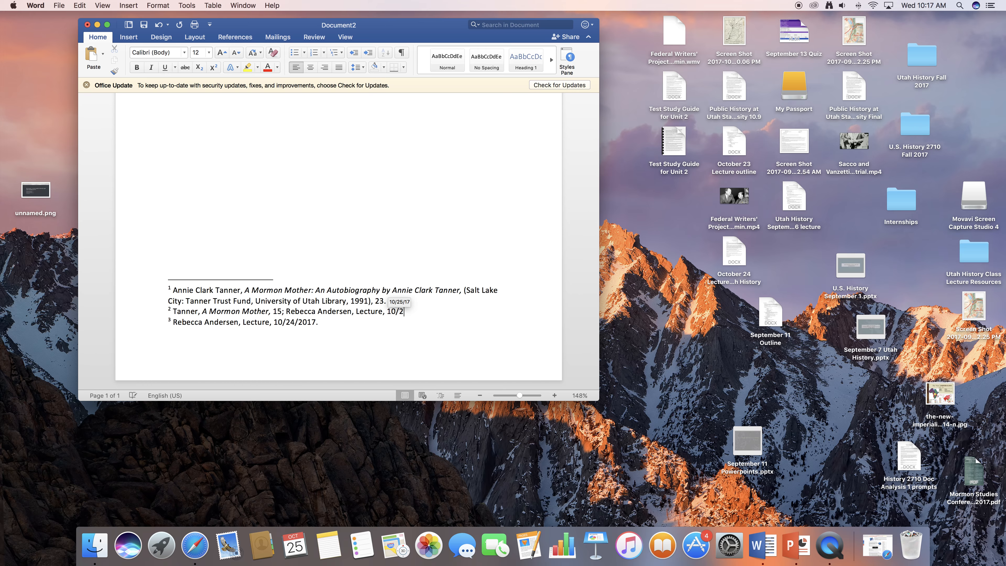
{"action": "type", "text": "4/2017."}
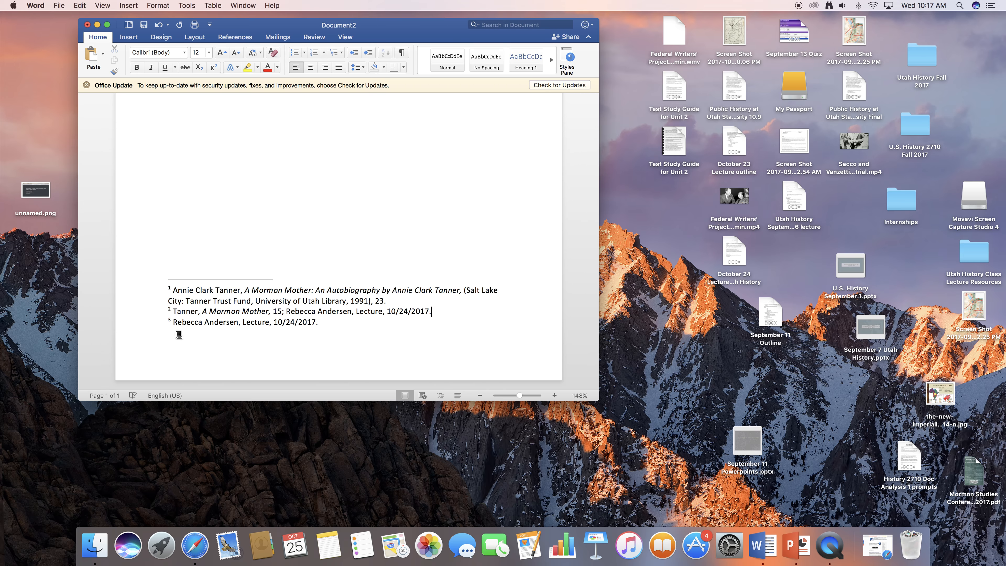
{"action": "double_click", "coordinate": [188, 323]}
{"action": "key", "text": "BackSpace"}
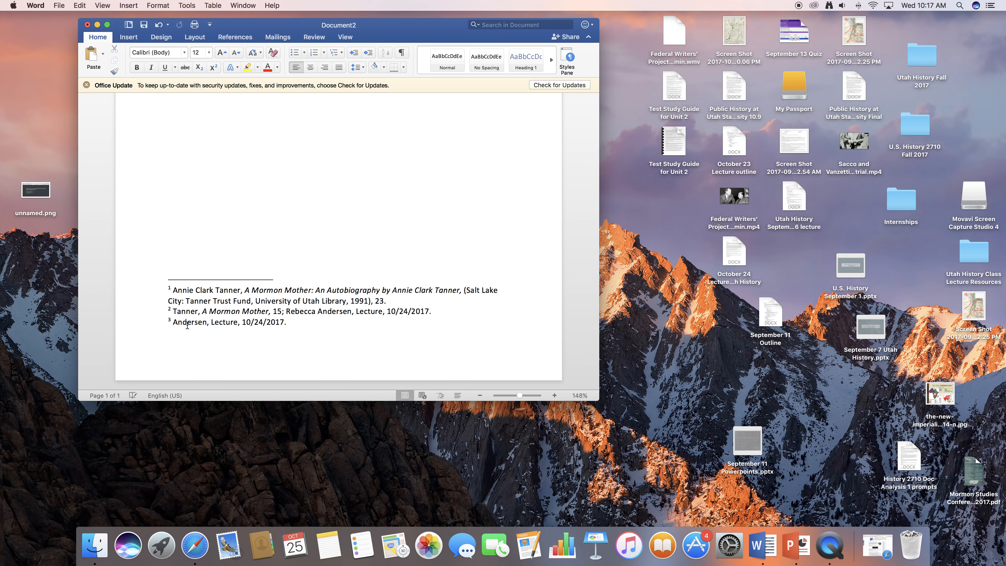